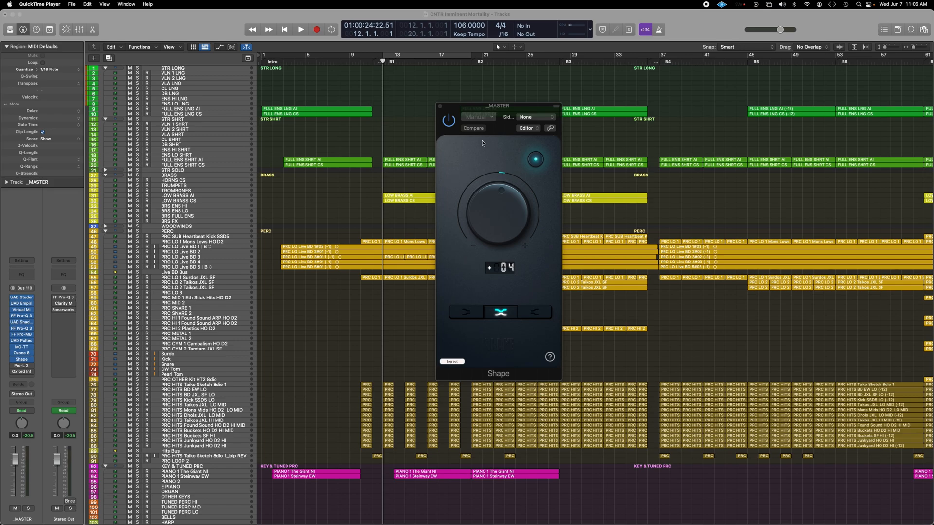
Play the mix and compare Shape bypassed and active on the _MASTER bus
click(392, 97)
key(space)
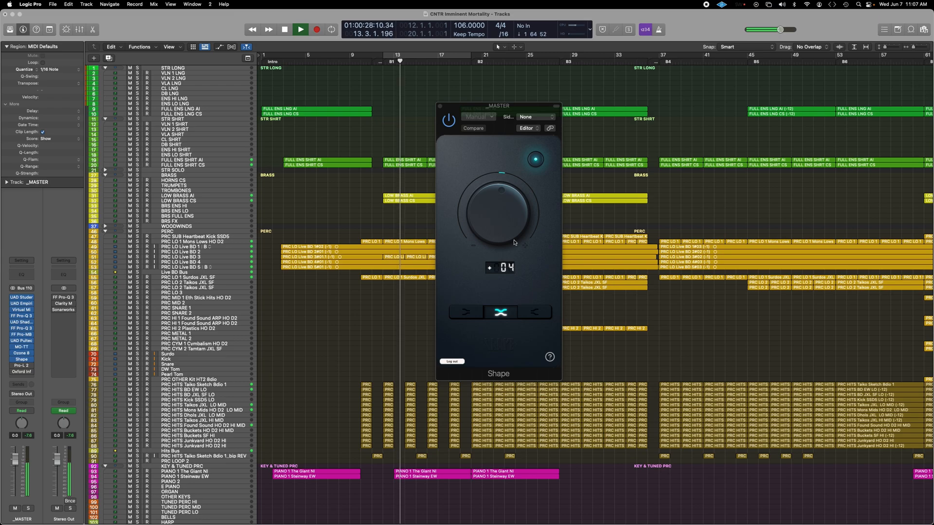
click(537, 160)
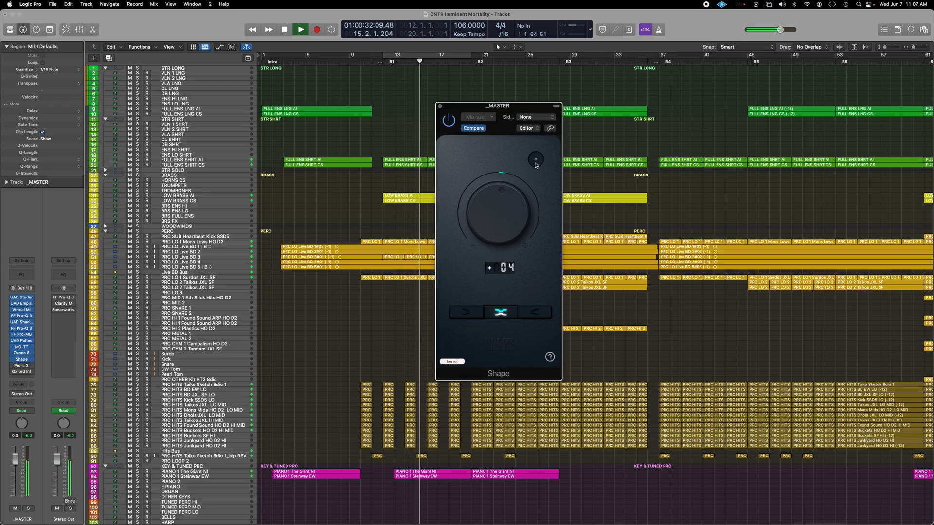
click(537, 159)
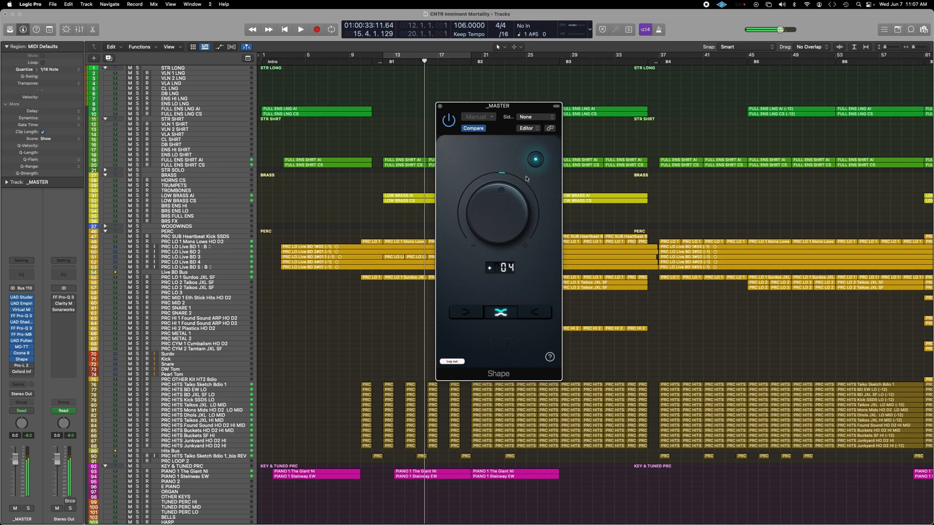
Set Shape's amount on the _MASTER bus to +05 during playback and close the plug-in window
key(space)
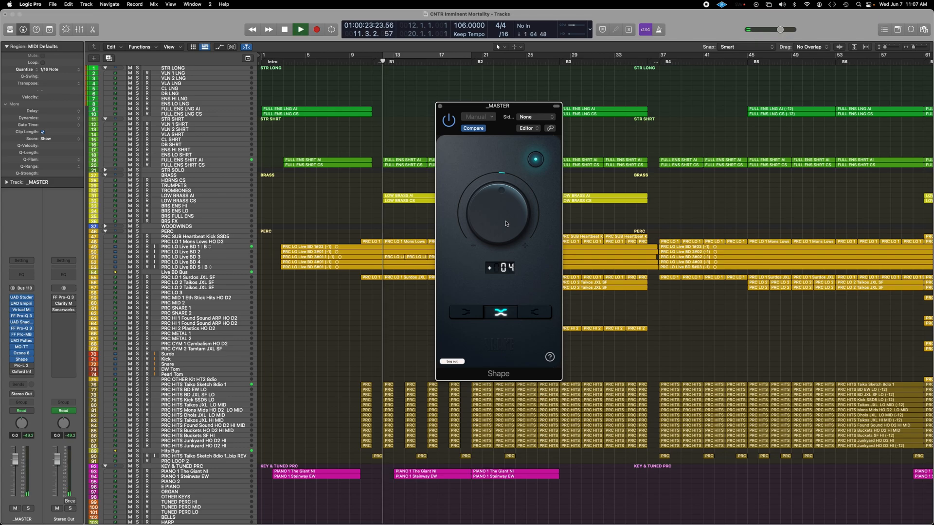
mouse_move(492, 218)
mouse_down()
mouse_move(494, 185)
mouse_move(489, 229)
mouse_move(490, 216)
mouse_up()
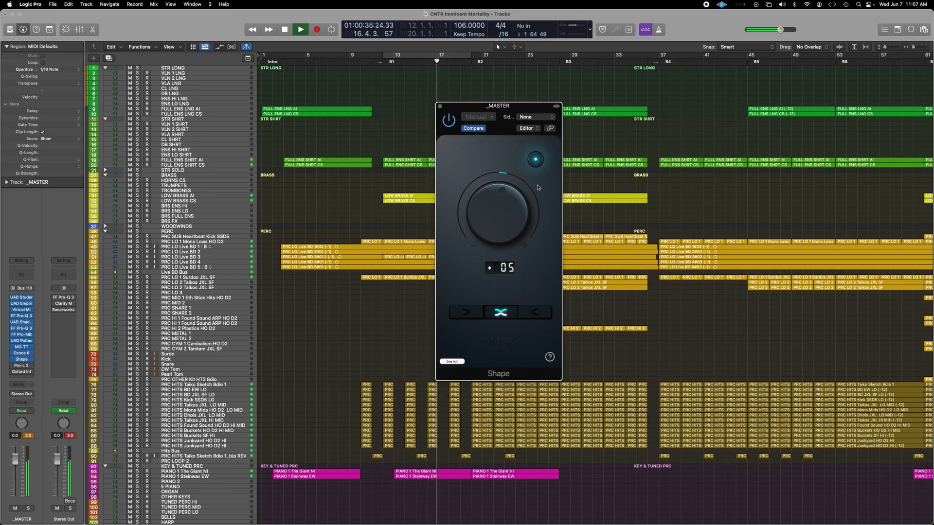
click(439, 107)
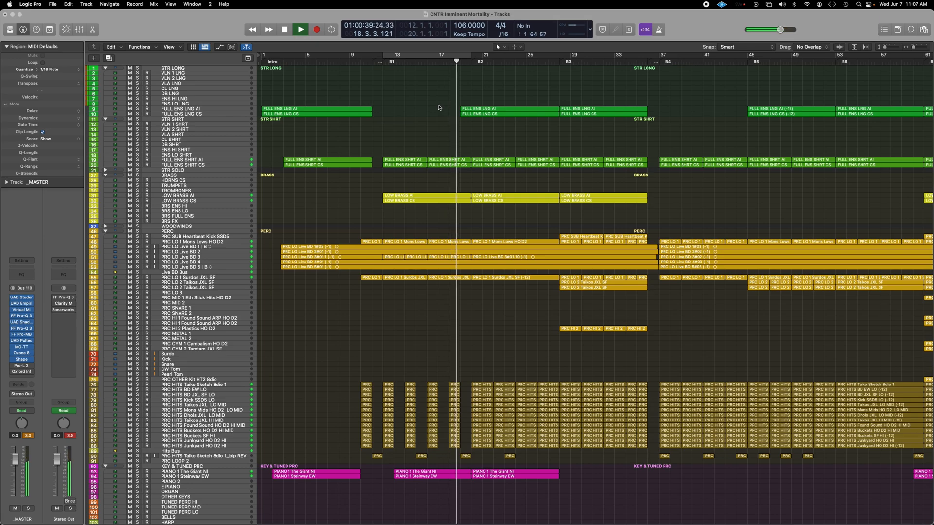
Show the mixer, solo the +STR ENS SHRT+ summing bus and open its Shape plug-in
key(x)
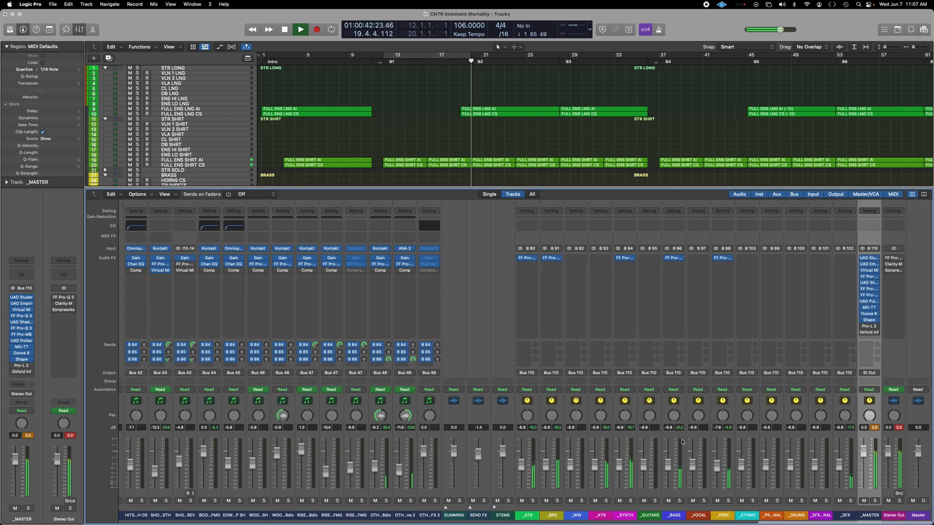
click(447, 508)
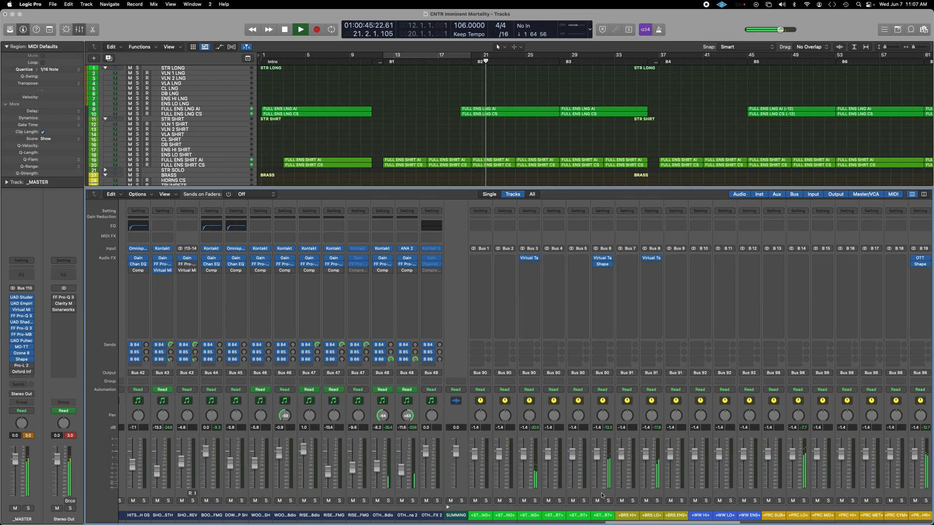
click(608, 501)
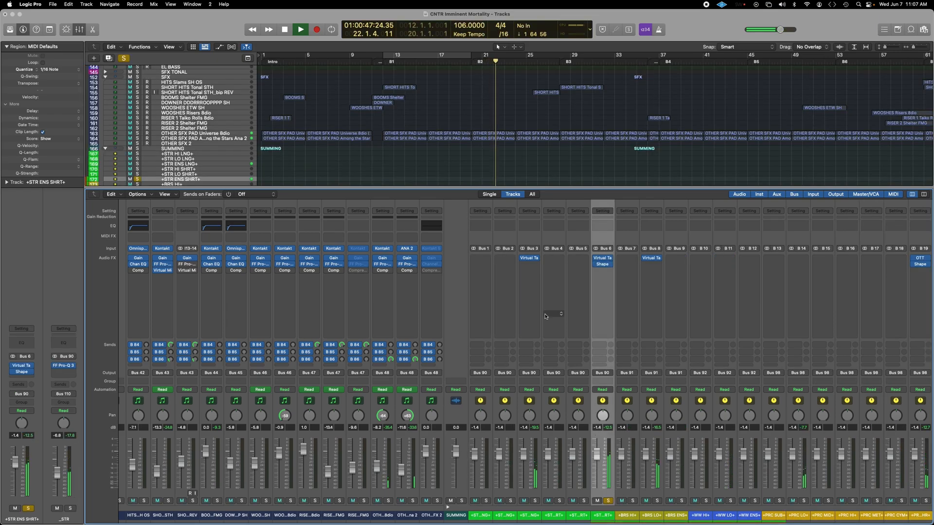
click(602, 265)
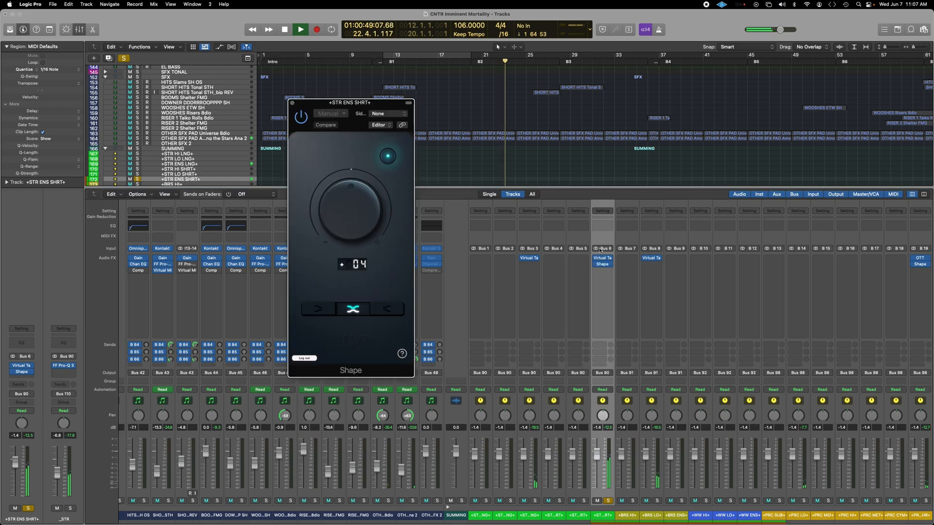
Compare Shape bypassed and active on the +STR ENS SHRT+ bus and set its amount to +05
click(388, 157)
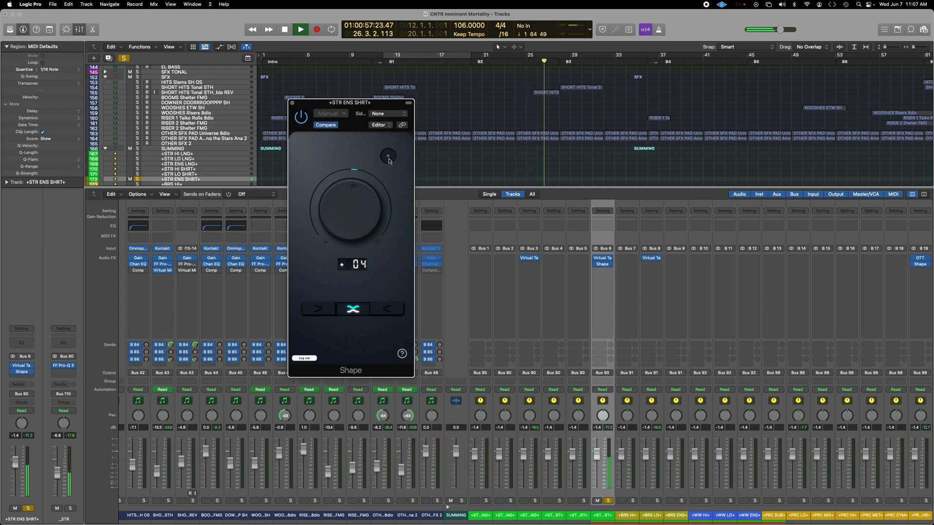
click(388, 158)
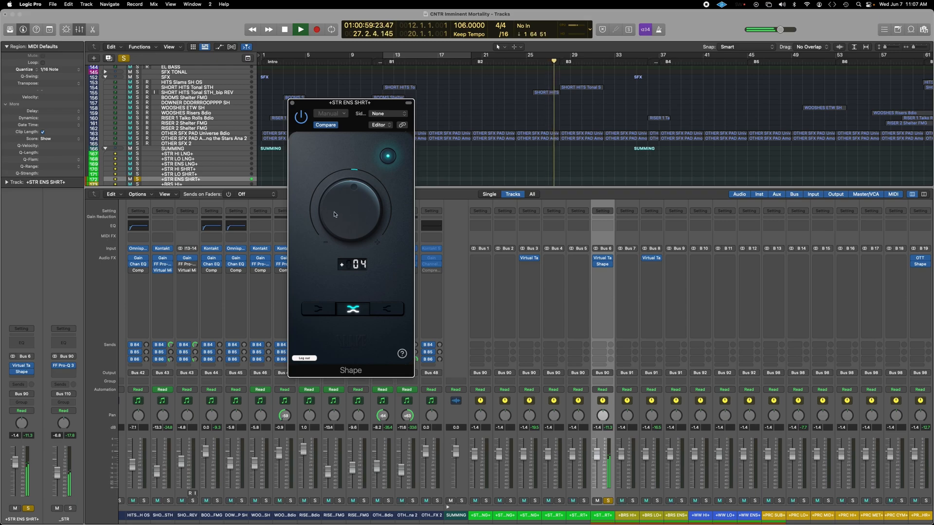
mouse_move(339, 214)
mouse_down()
mouse_move(346, 176)
mouse_move(343, 229)
mouse_move(344, 211)
mouse_up()
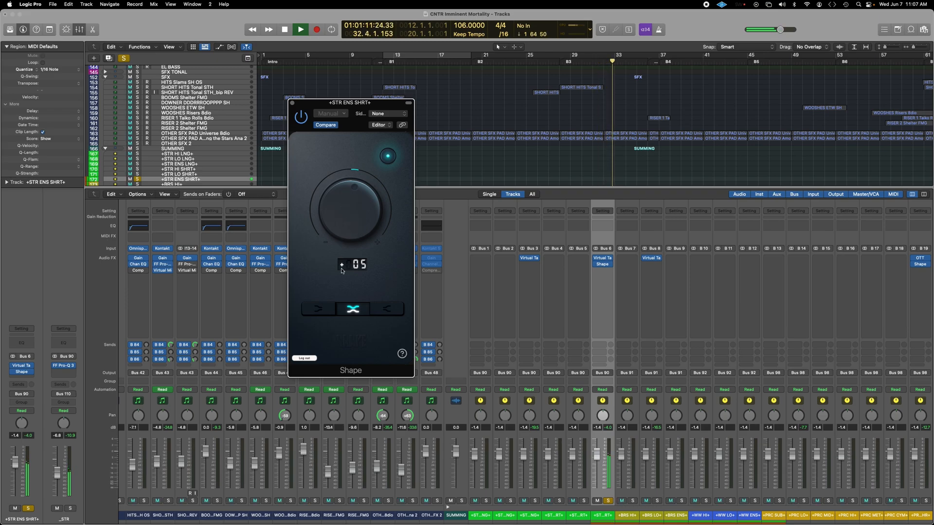
Audition Shape's two outer curve modes on the short strings bus, returning to the crossed middle mode with the amount at +06
click(319, 311)
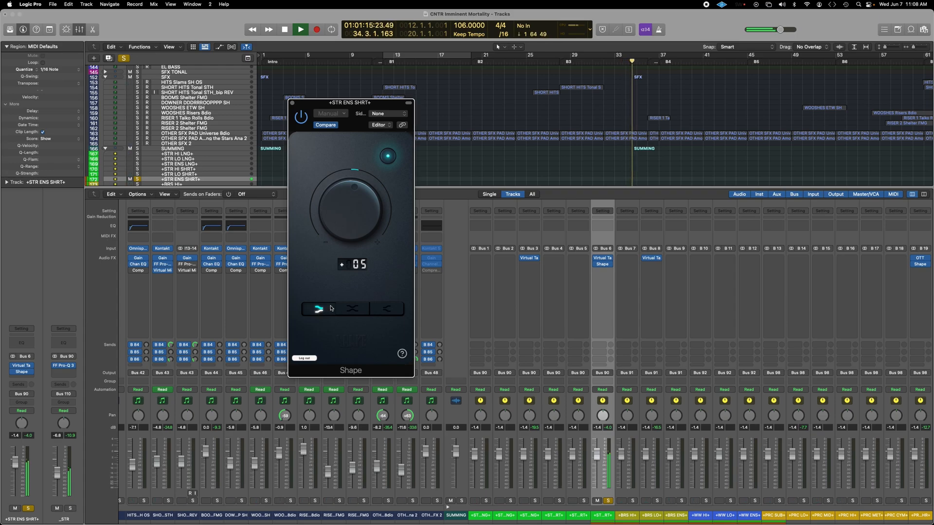
click(356, 310)
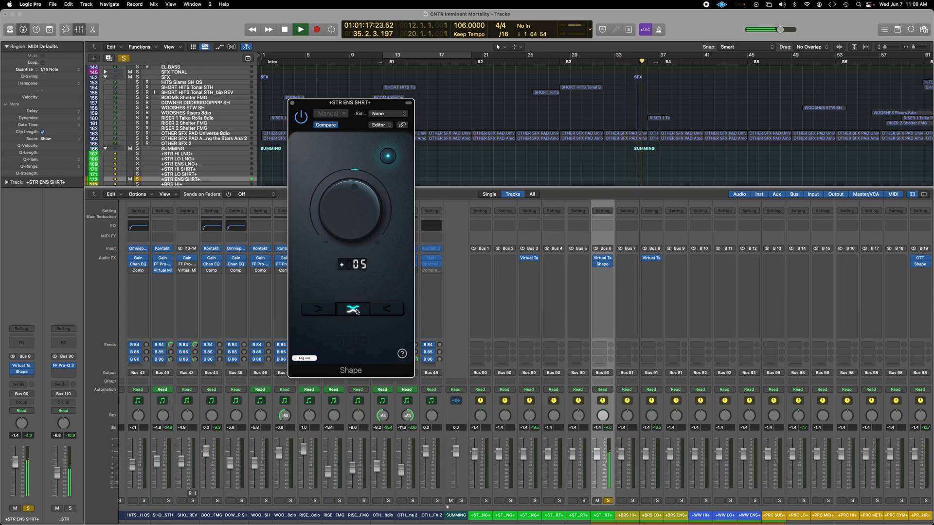
click(387, 310)
click(353, 310)
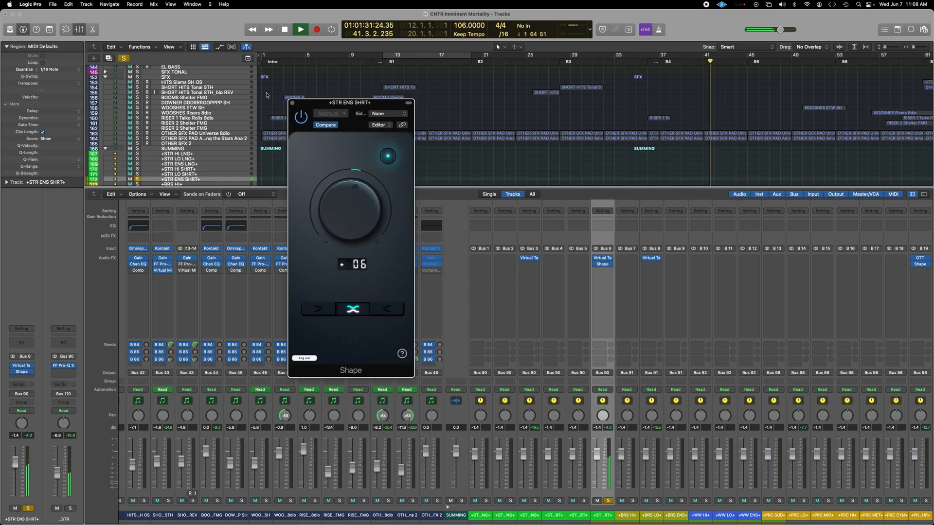
Close the short strings' Shape window, stop playback and unsolo the +STR ENS SHRT+ bus
click(292, 102)
key(space)
key(s)
Solo the +PRC OTHR+ summing bus and play it with bars 61 to 69 looping
scroll(766, 499, right, 5)
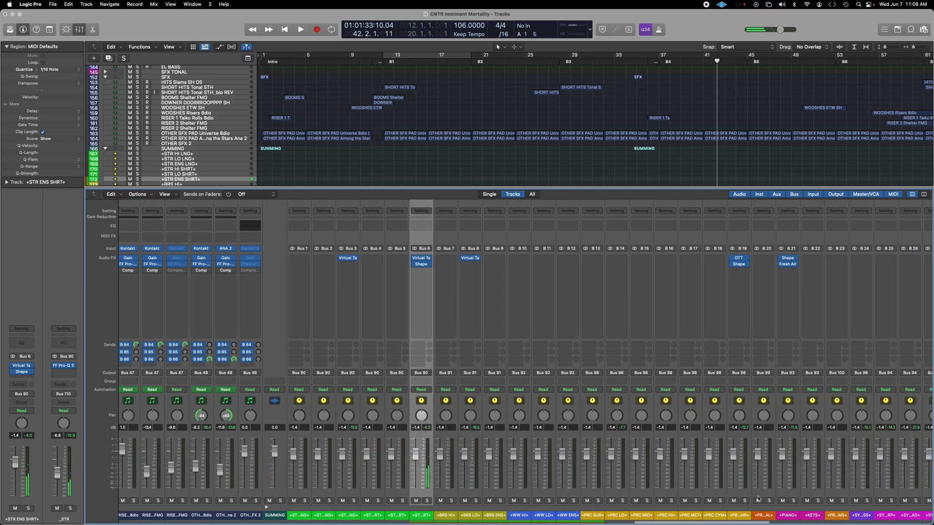
click(715, 438)
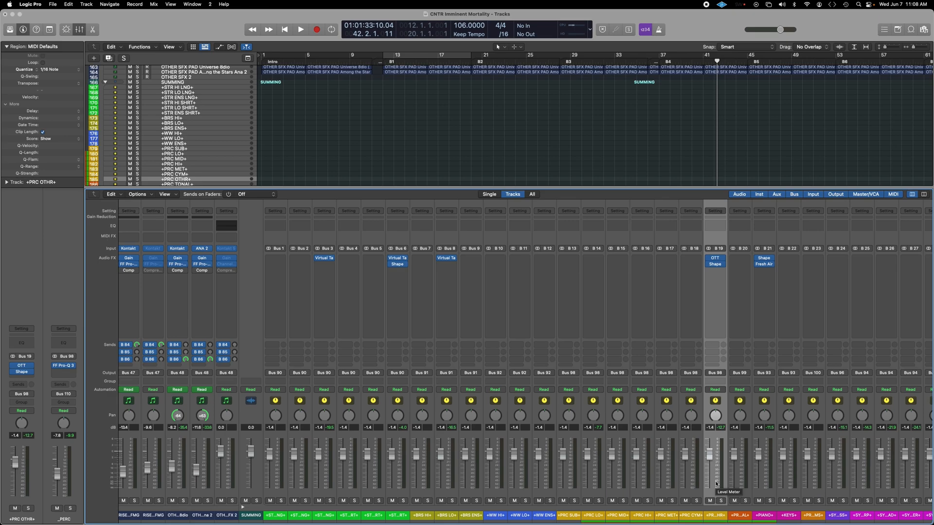
key(s)
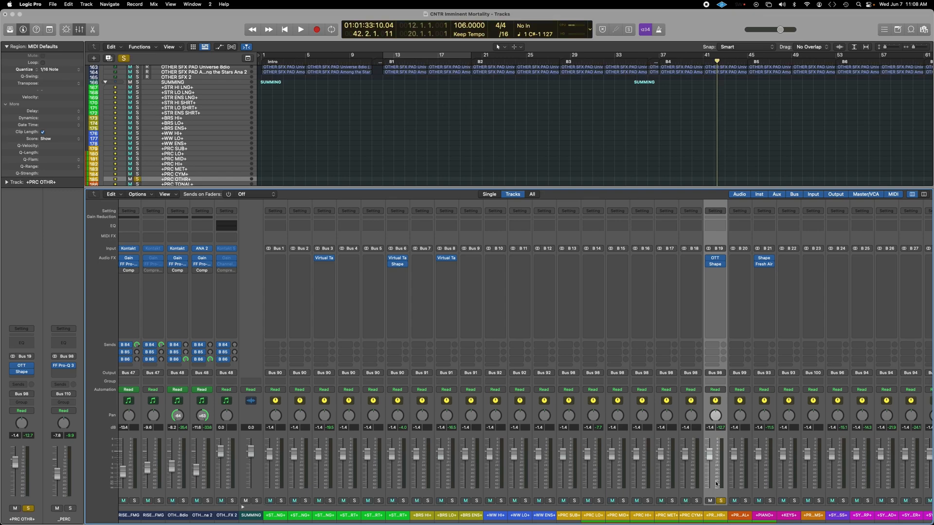
key(alt+period)
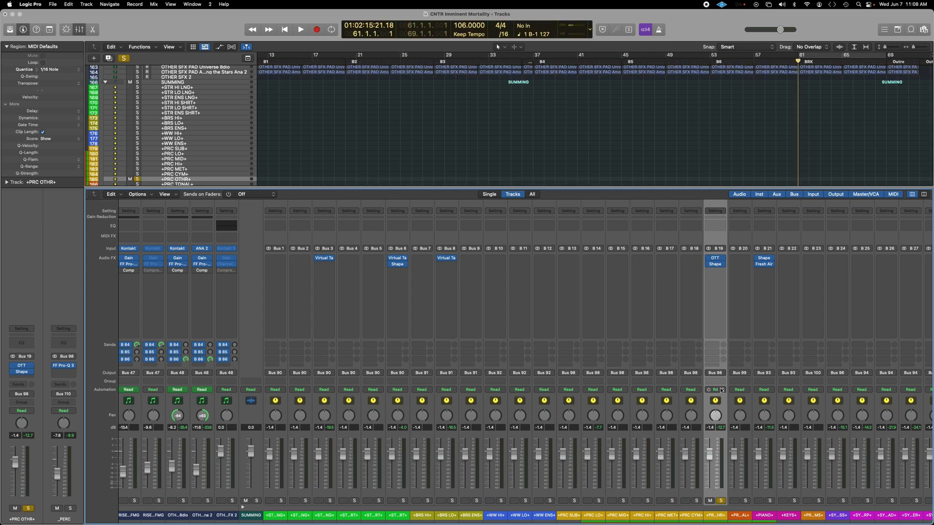
key(c)
key(space)
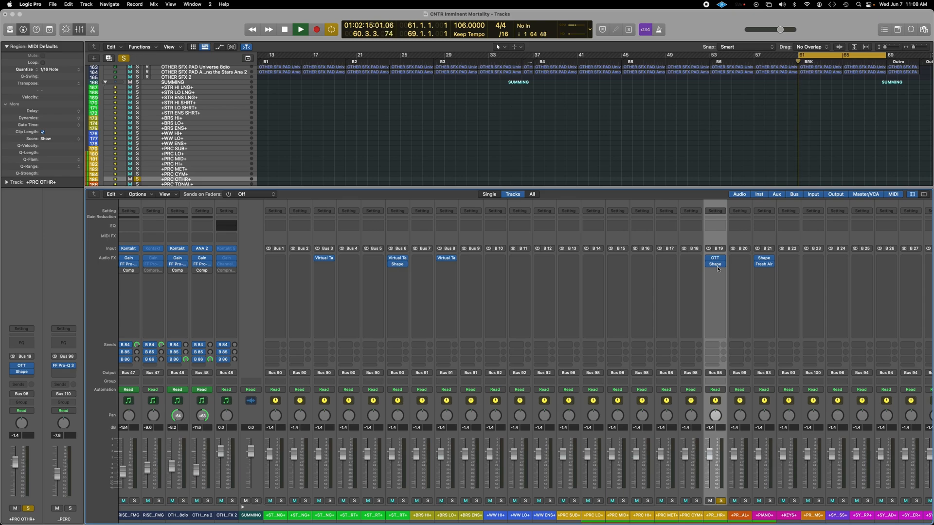
Open Shape on the +PRC OTHR+ bus, compare it bypassed and active, and set its amount to -05
click(716, 264)
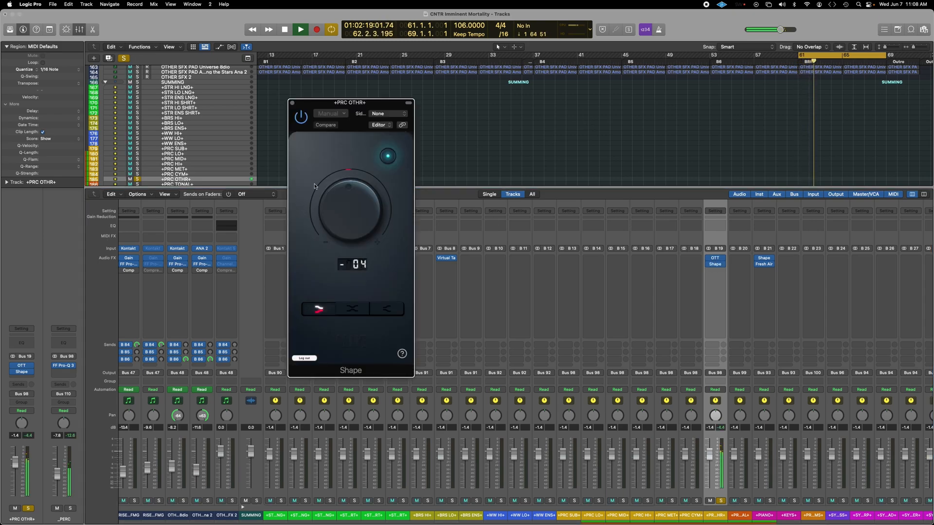
click(387, 157)
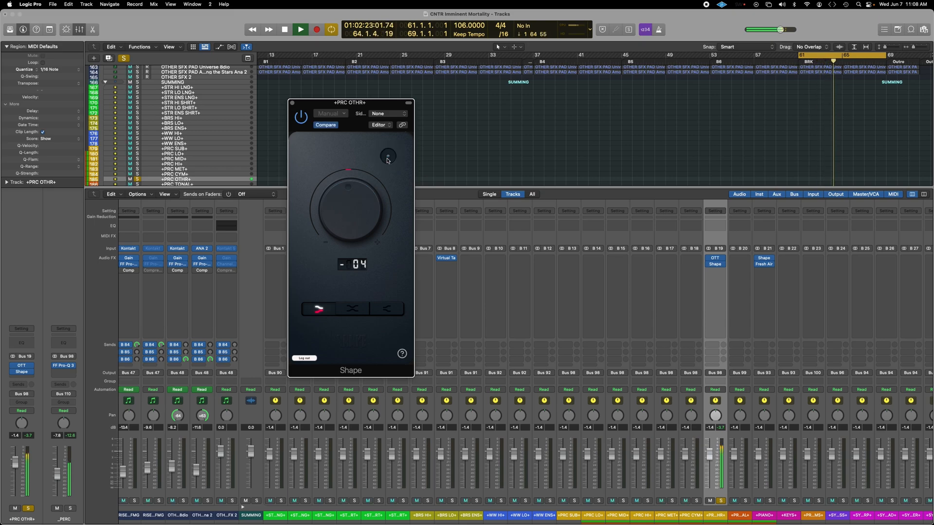
click(387, 159)
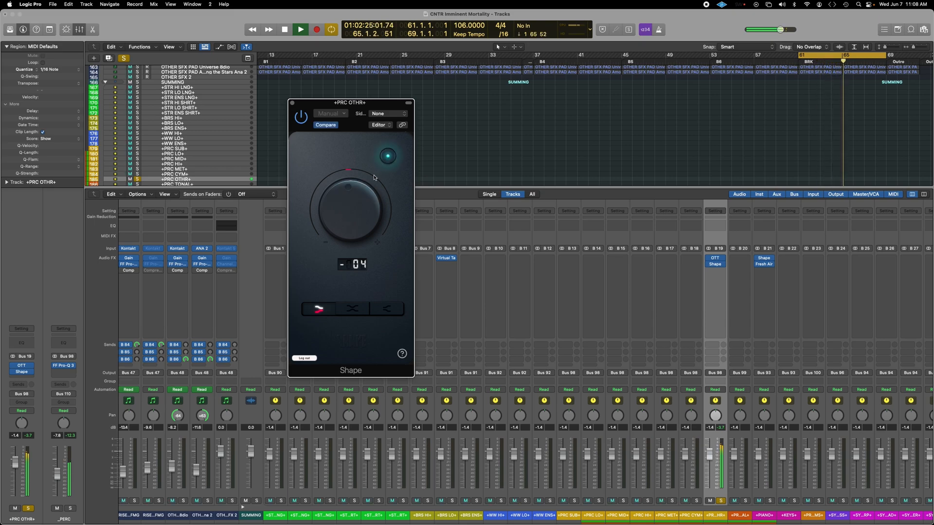
mouse_move(352, 211)
mouse_down()
mouse_move(348, 233)
mouse_move(356, 196)
mouse_move(352, 211)
mouse_up()
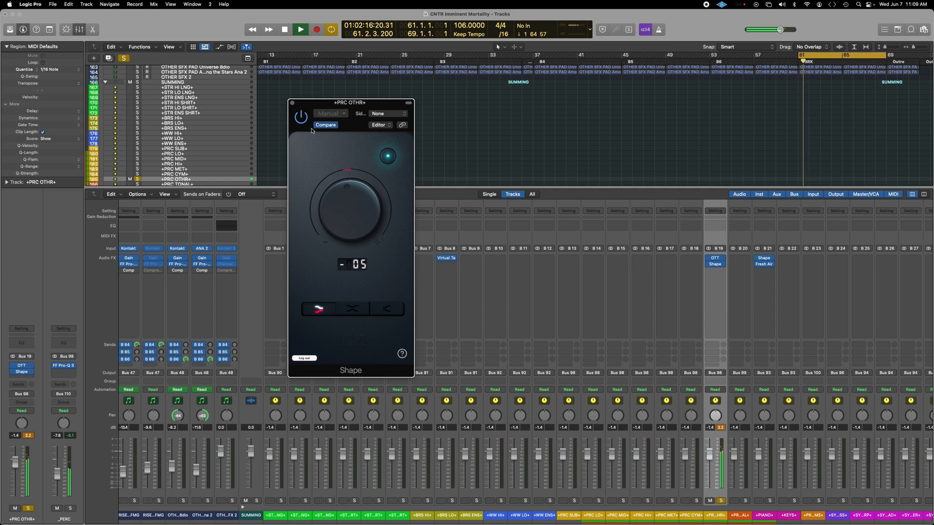
Try a +20 amount in Shape on the +PRC OTHR+ bus and audition its other two curve modes
double_click(352, 190)
drag(352, 191, 353, 175)
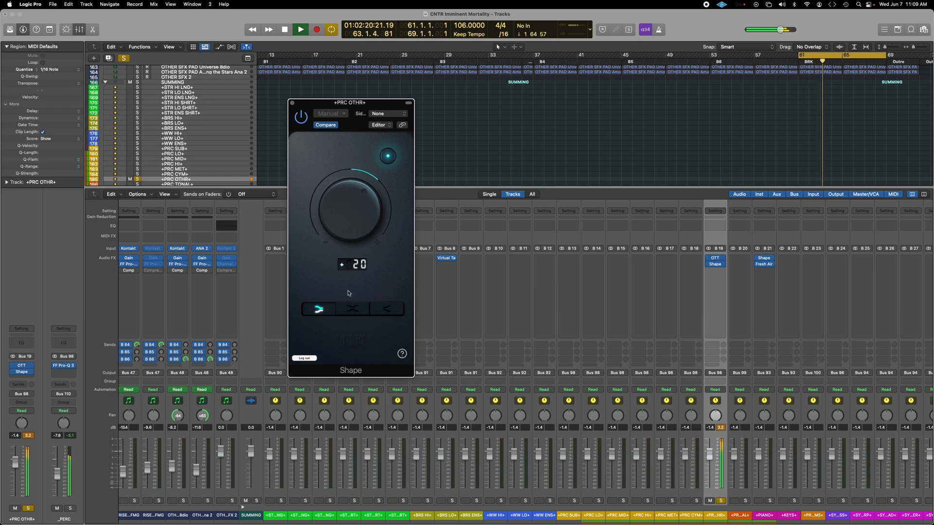
click(353, 309)
mouse_move(350, 217)
mouse_down()
mouse_move(352, 200)
mouse_move(351, 253)
mouse_move(349, 229)
mouse_up()
click(387, 309)
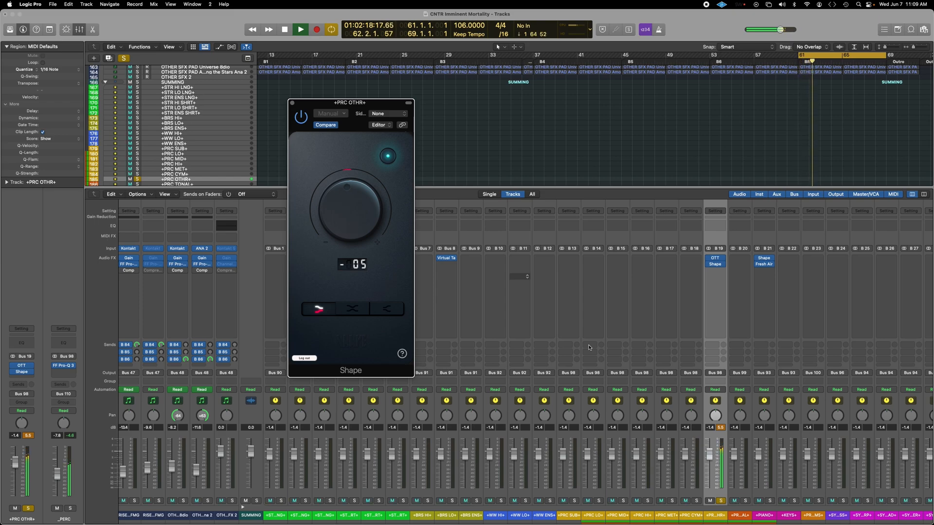
Return to full-mix playback by unsoloing +PRC OTHR+ and turning off the loop, and close its Shape window
click(722, 501)
key(c)
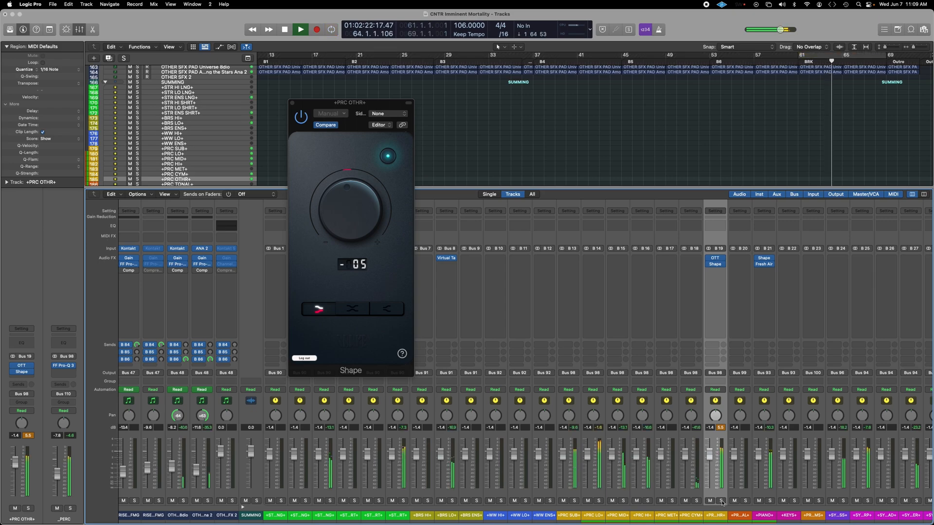
click(293, 104)
Reopen the Shape plug-in on the _MASTER bus while the mix plays
scroll(529, 329, right, 10)
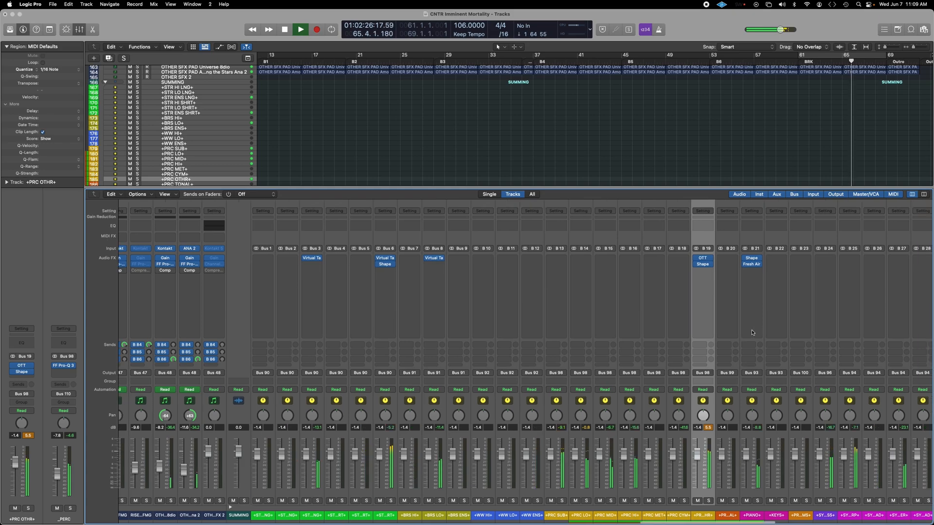
scroll(530, 329, right, 20)
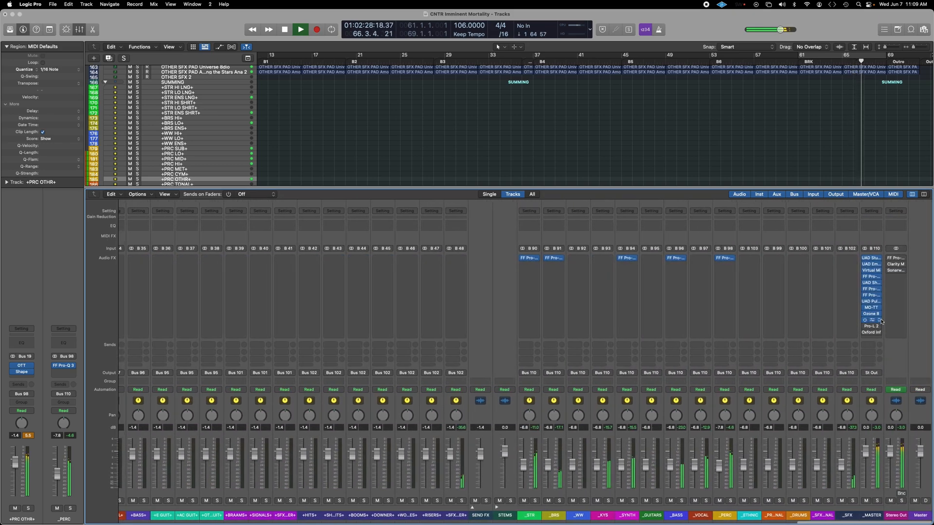
click(872, 321)
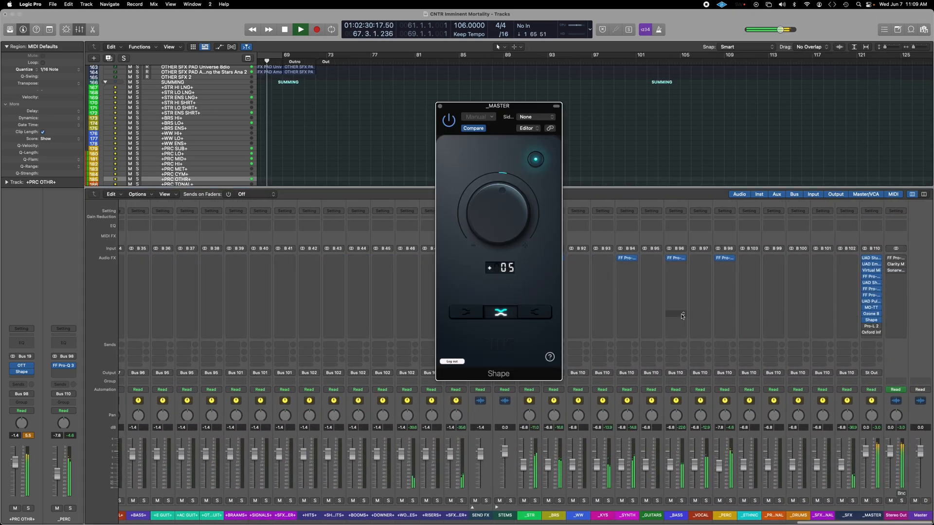